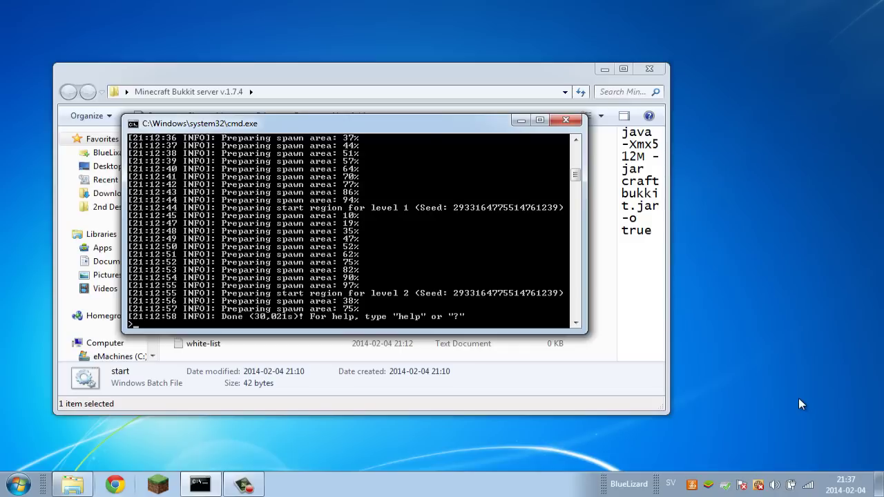
- Minimize the server console window and open Paint.NET
{"action": "left_click", "coordinate": [522, 120]}
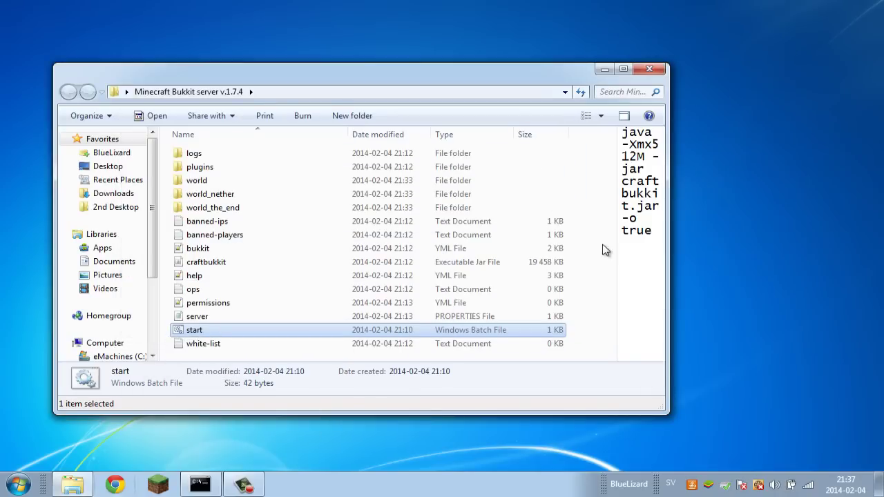
{"action": "left_click", "coordinate": [591, 266]}
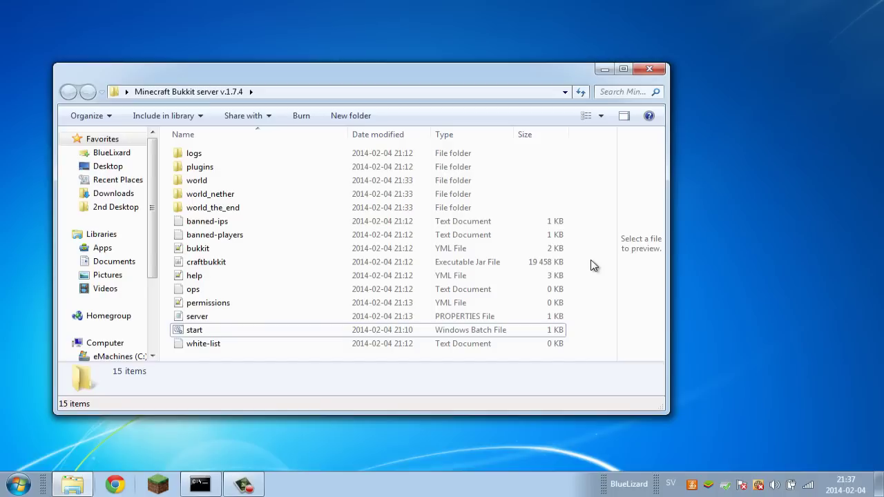
{"action": "left_click", "coordinate": [21, 484]}
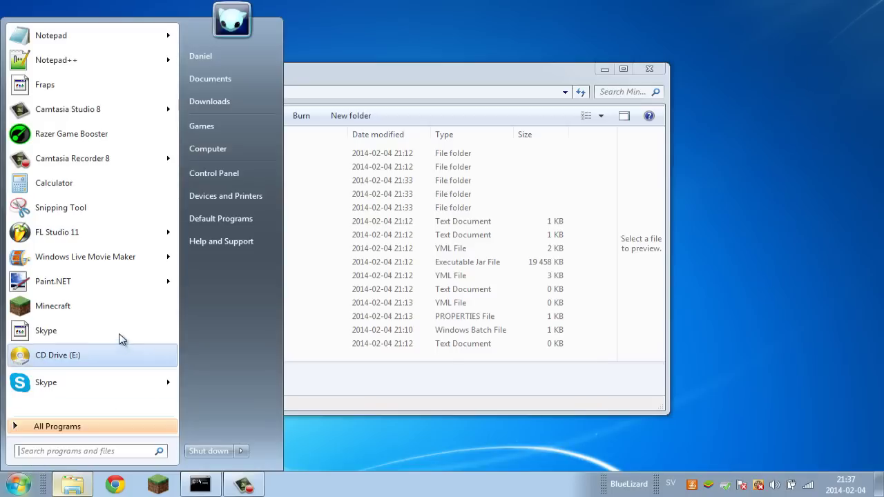
{"action": "mouse_move", "coordinate": [108, 293]}
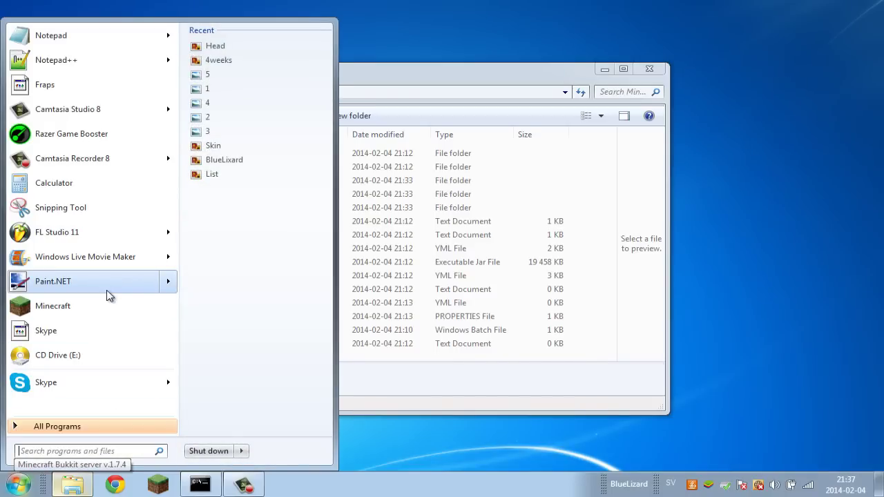
{"action": "left_click", "coordinate": [107, 291]}
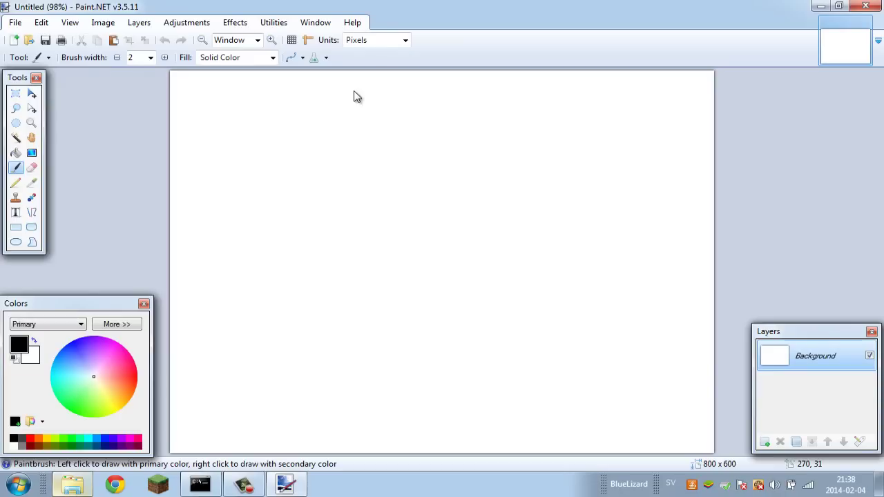
- Resize the blank image to an absolute size of 64 × 64 pixels
{"action": "key", "text": "ctrl+r"}
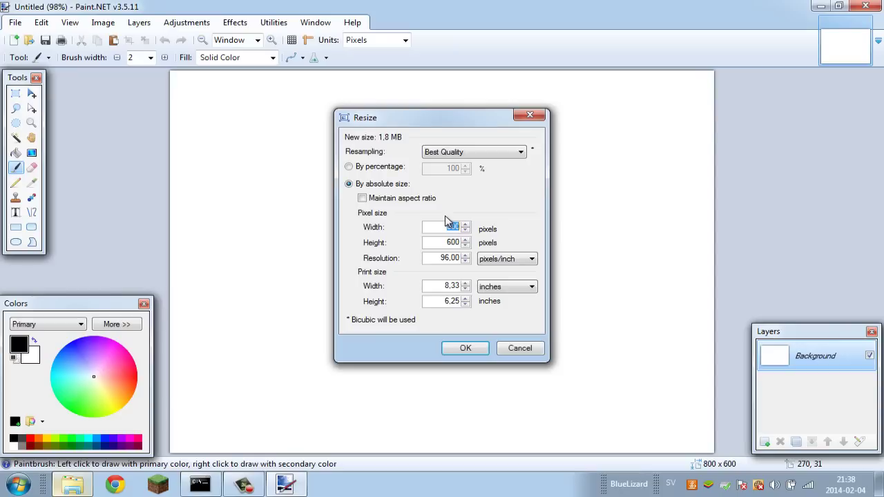
{"action": "type", "text": "64"}
{"action": "key", "text": "Tab"}
{"action": "type", "text": "64"}
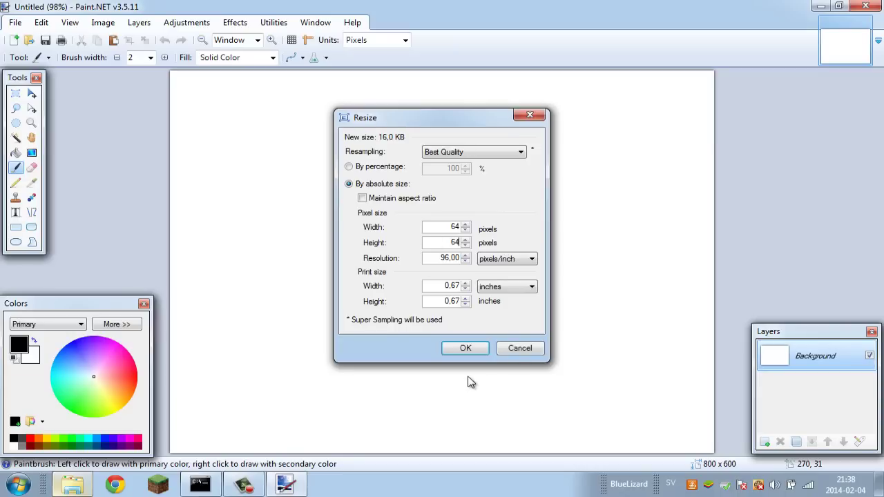
{"action": "left_click", "coordinate": [474, 351]}
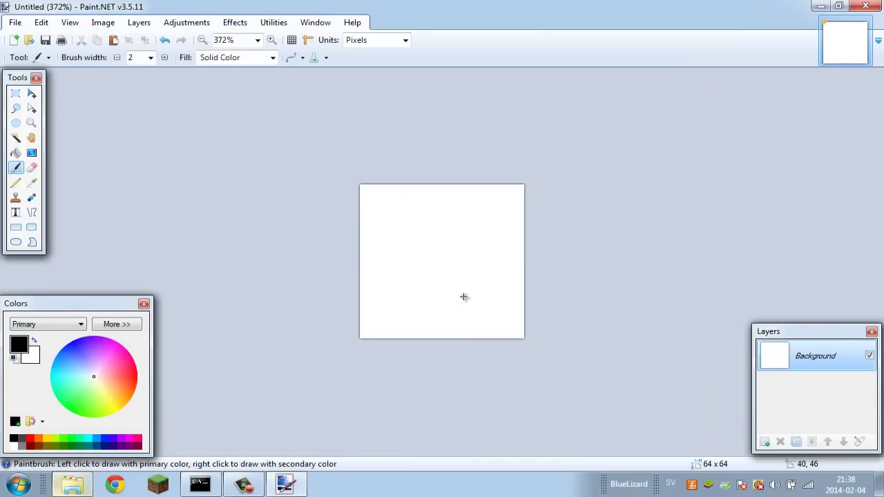
- Zoom the blank canvas in and out, trying the Zoom tool as well, and end at 800%
{"action": "scroll", "coordinate": [463, 296], "scroll_direction": "down", "scroll_amount": 3}
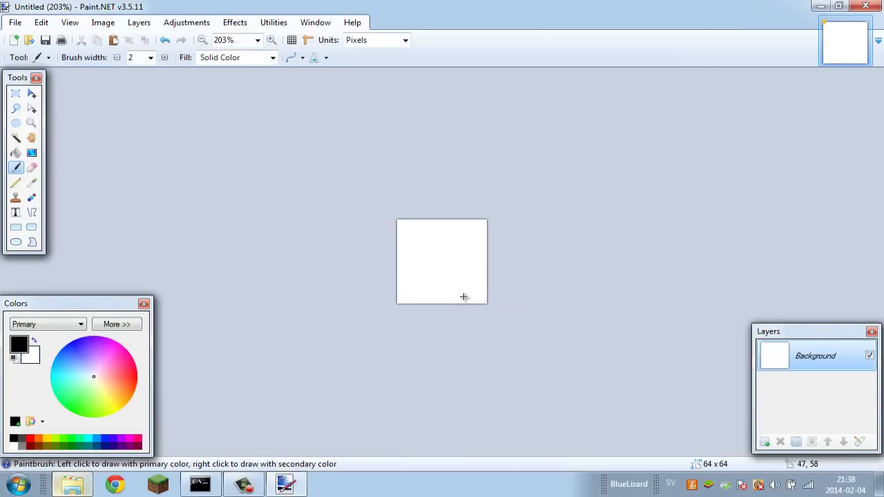
{"action": "scroll", "coordinate": [464, 296], "scroll_direction": "down", "scroll_amount": 1}
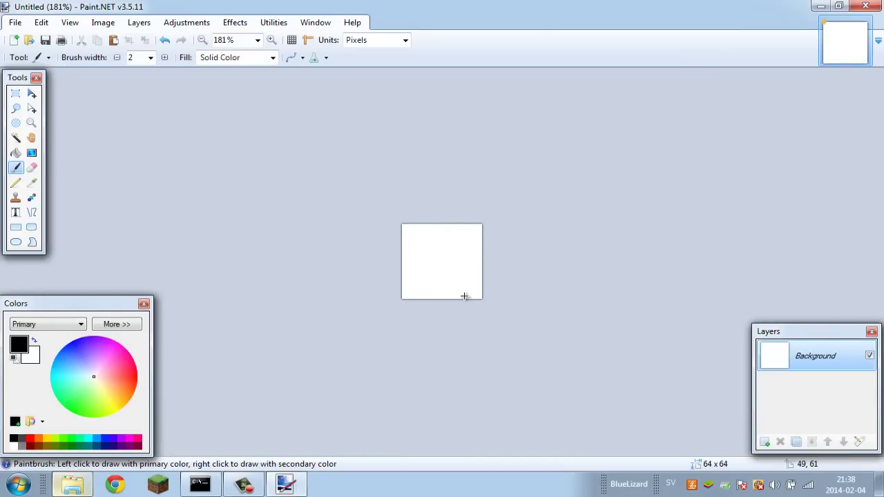
{"action": "scroll", "coordinate": [464, 296], "scroll_direction": "up", "scroll_amount": 3}
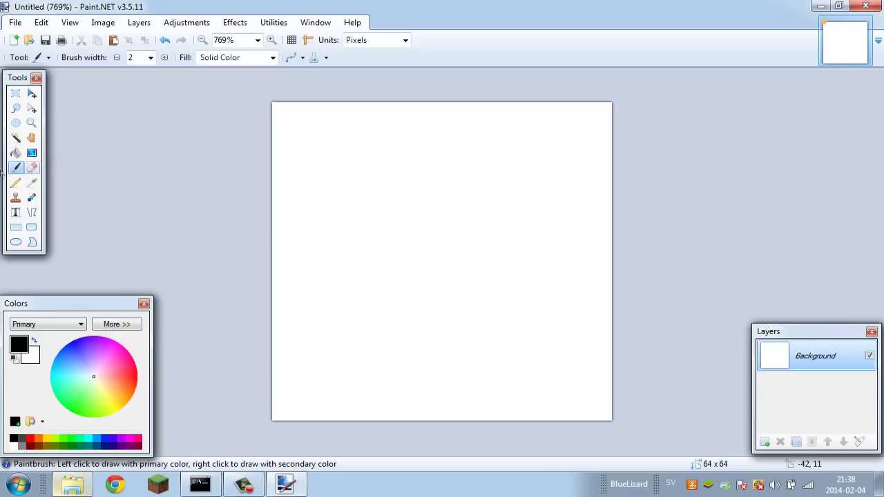
{"action": "left_click", "coordinate": [32, 125]}
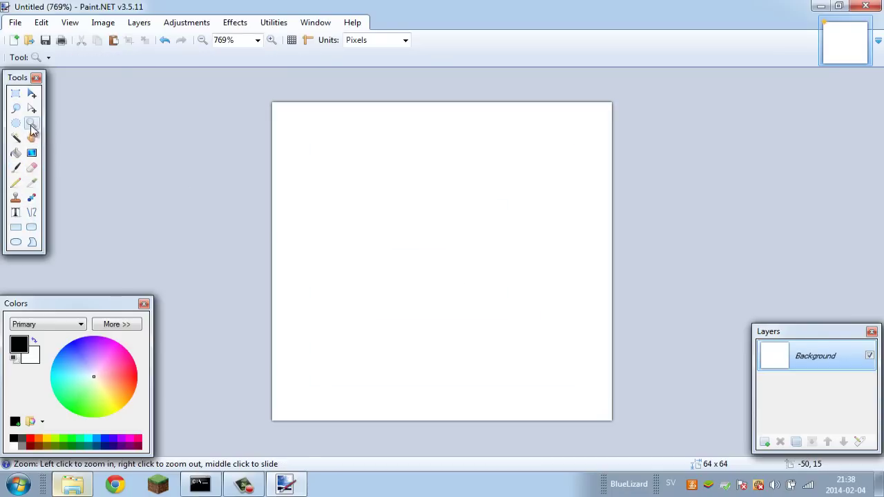
{"action": "left_click", "coordinate": [435, 257]}
{"action": "right_click", "coordinate": [434, 257]}
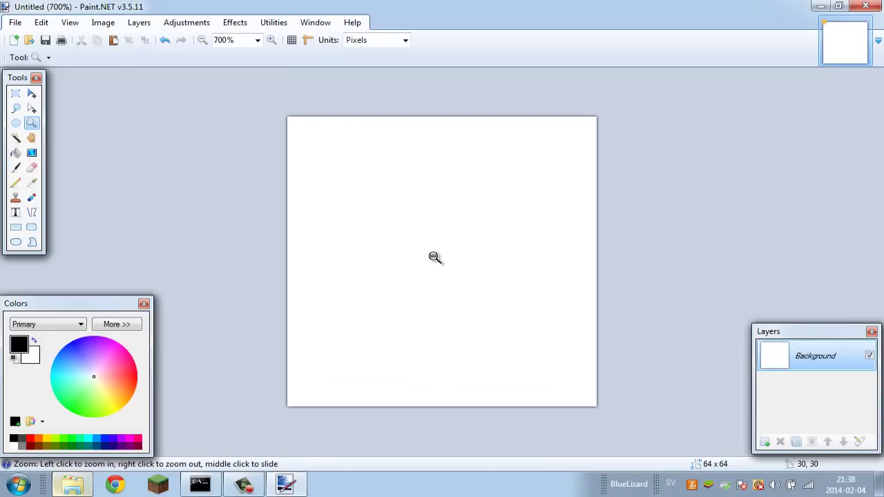
{"action": "scroll", "coordinate": [435, 257], "scroll_direction": "down", "scroll_amount": 4}
{"action": "scroll", "coordinate": [435, 257], "scroll_direction": "up", "scroll_amount": 4}
{"action": "scroll", "coordinate": [434, 257], "scroll_direction": "down", "scroll_amount": 3}
{"action": "scroll", "coordinate": [435, 258], "scroll_direction": "up", "scroll_amount": 4}
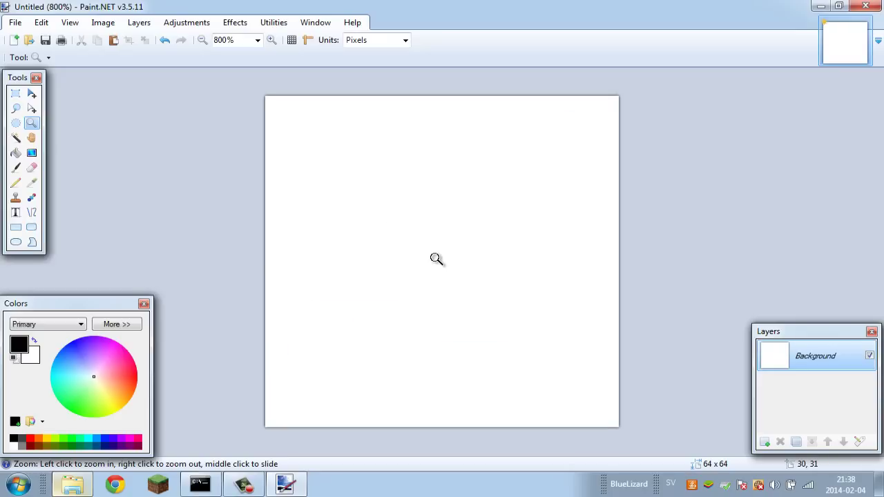
- Choose the Gradient tool in radial mode and set the primary color to bright cyan
{"action": "left_click", "coordinate": [31, 154]}
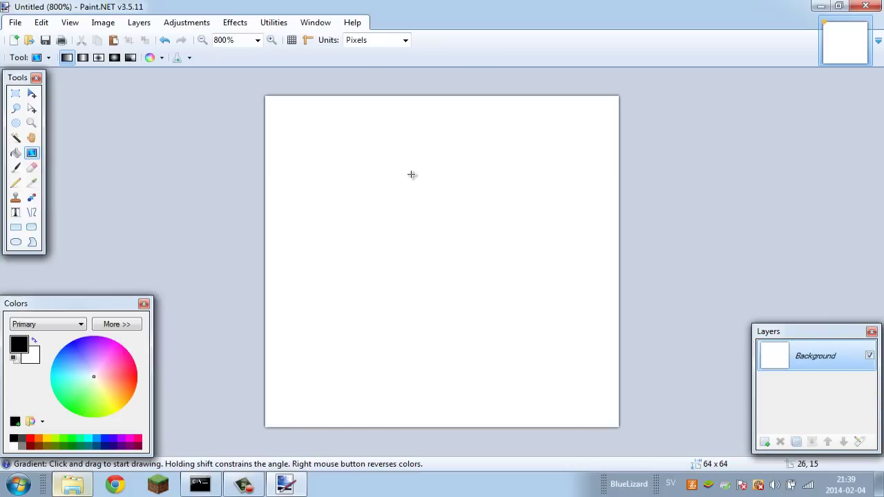
{"action": "left_click", "coordinate": [115, 61]}
{"action": "left_click", "coordinate": [34, 340]}
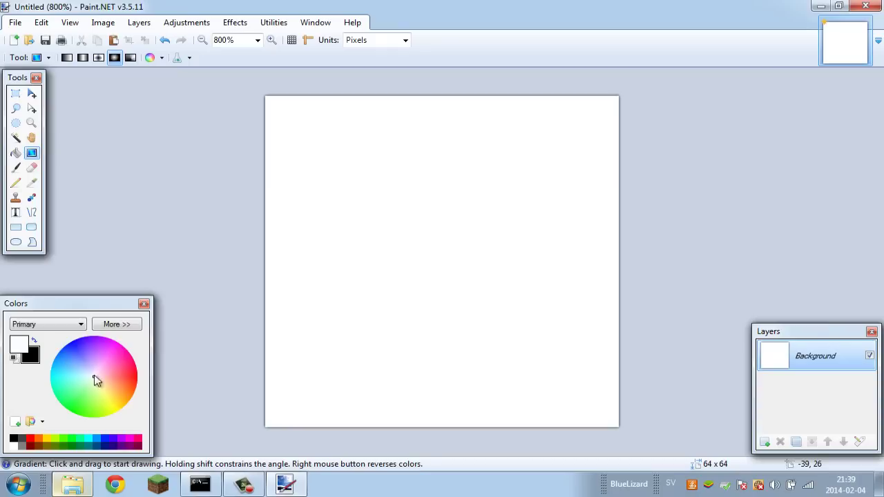
{"action": "left_click", "coordinate": [60, 375]}
{"action": "left_click_drag", "start_coordinate": [60, 379], "coordinate": [40, 378]}
- Set the secondary color to a dark teal by picking cyan and lowering its HSV brightness
{"action": "left_click", "coordinate": [36, 359]}
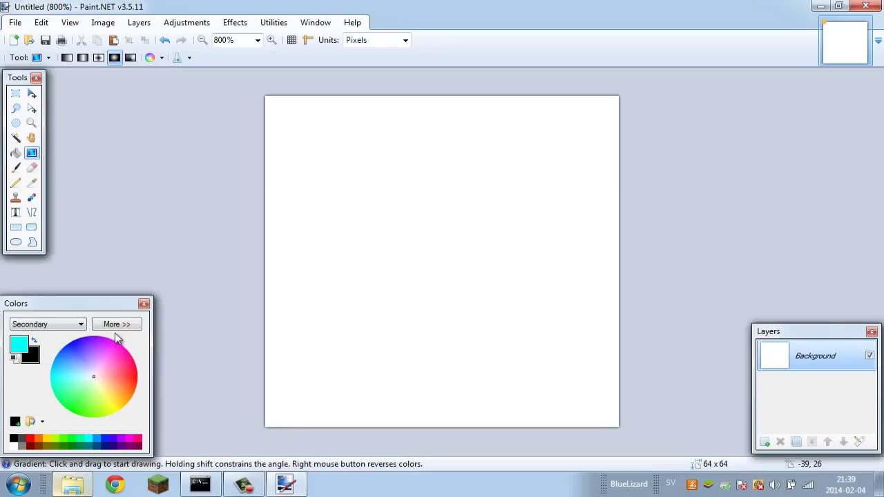
{"action": "left_click_drag", "start_coordinate": [89, 369], "coordinate": [37, 388]}
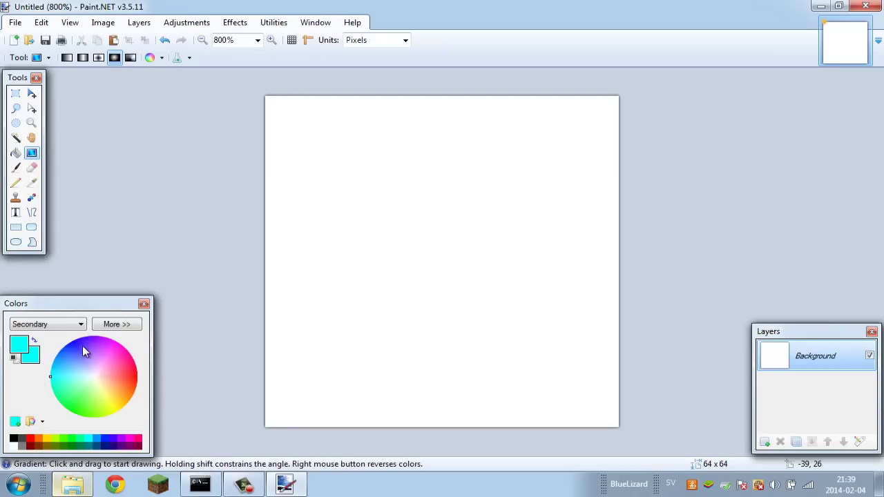
{"action": "left_click", "coordinate": [114, 324]}
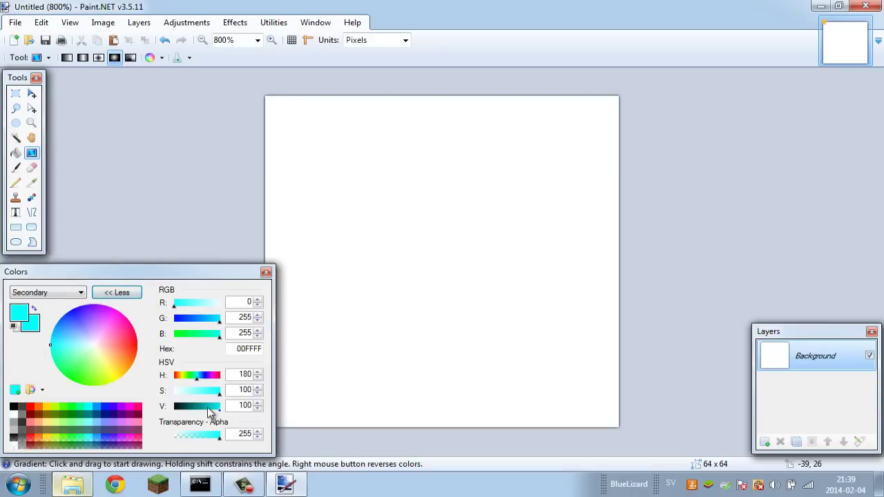
{"action": "left_click_drag", "start_coordinate": [207, 406], "coordinate": [193, 408]}
{"action": "left_click", "coordinate": [117, 292]}
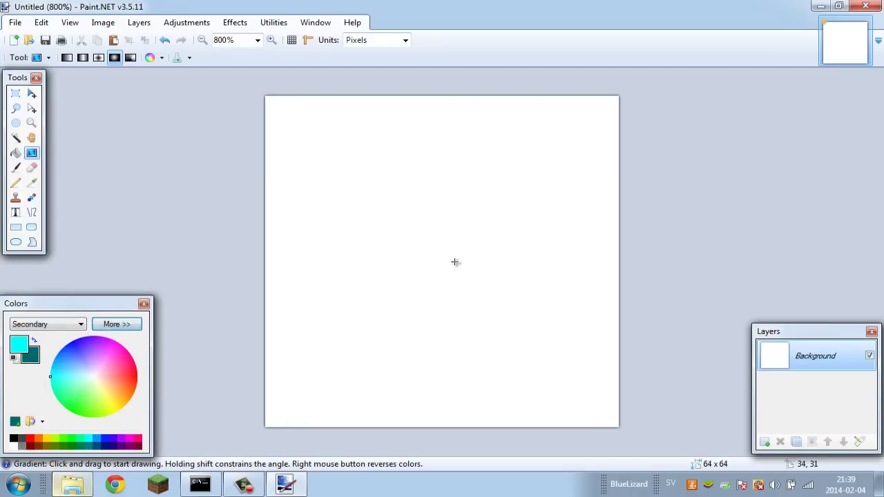
- Draw a radial gradient from the canvas centre out past the lower-right corner and adjust its starting point to the exact middle
{"action": "left_click_drag", "start_coordinate": [431, 262], "coordinate": [680, 442]}
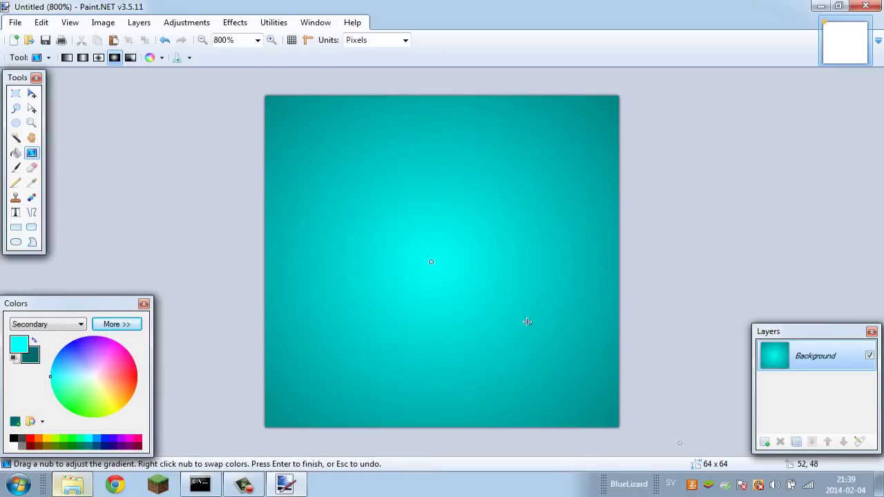
{"action": "left_click_drag", "start_coordinate": [428, 263], "coordinate": [442, 267]}
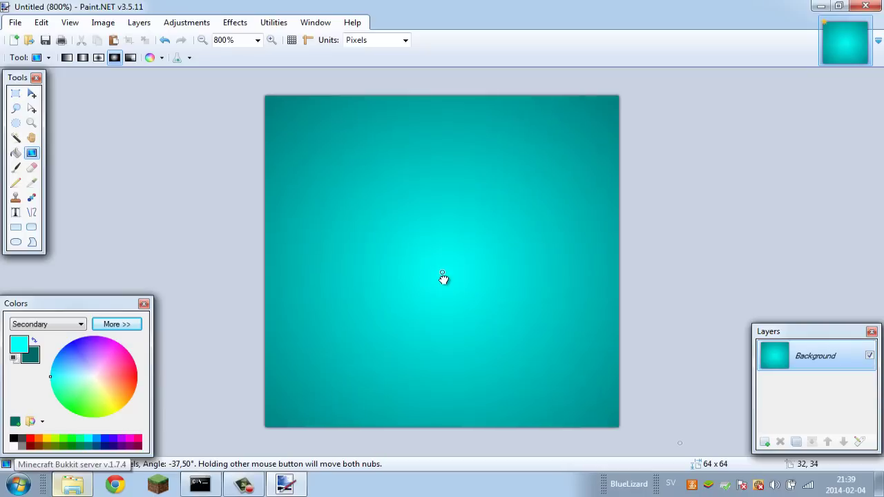
{"action": "left_click_drag", "start_coordinate": [443, 278], "coordinate": [442, 277]}
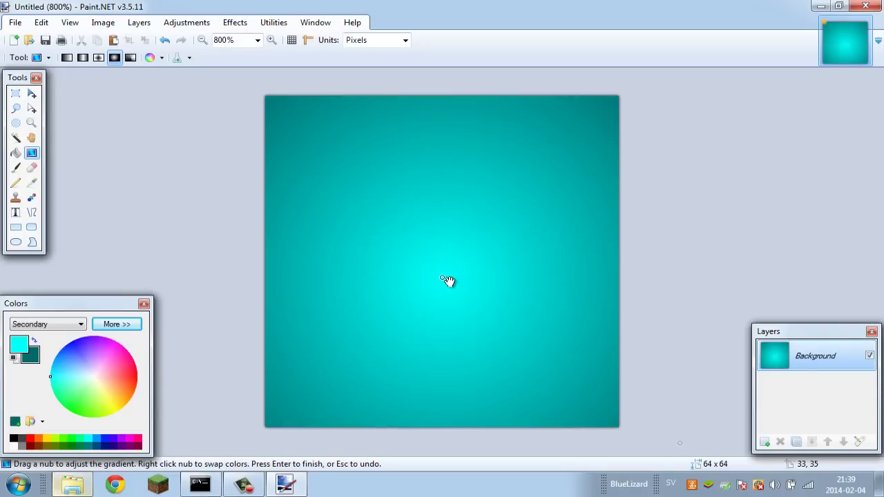
{"action": "key", "text": "alt+Tab"}
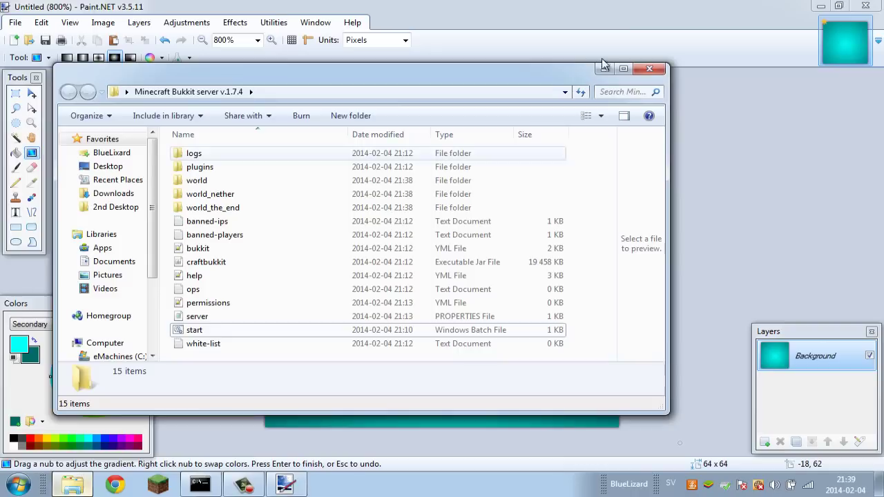
{"action": "left_click", "coordinate": [599, 69]}
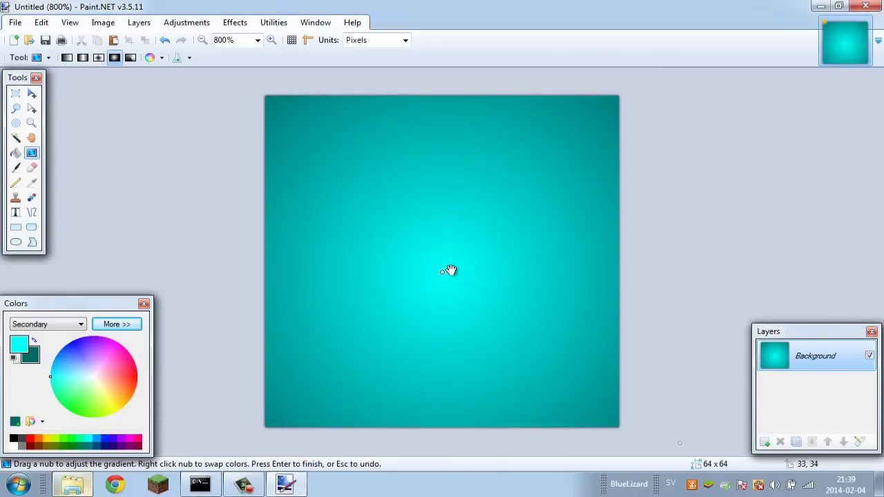
{"action": "left_click_drag", "start_coordinate": [449, 270], "coordinate": [444, 271]}
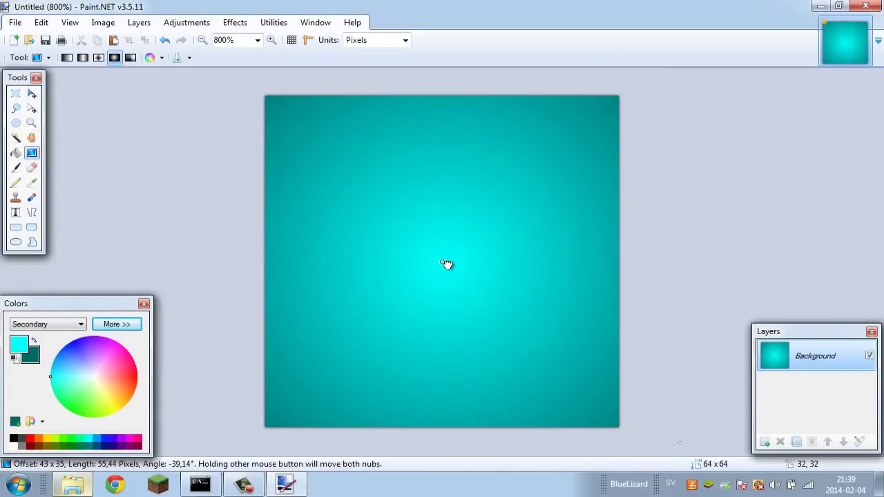
{"action": "mouse_move", "coordinate": [446, 264]}
{"action": "left_mouse_down"}
{"action": "mouse_move", "coordinate": [432, 283]}
{"action": "mouse_move", "coordinate": [466, 256]}
{"action": "mouse_move", "coordinate": [463, 272]}
{"action": "mouse_move", "coordinate": [475, 265]}
{"action": "mouse_move", "coordinate": [449, 252]}
{"action": "mouse_move", "coordinate": [449, 269]}
{"action": "mouse_move", "coordinate": [437, 264]}
{"action": "mouse_move", "coordinate": [449, 263]}
{"action": "left_mouse_up"}
- Start a text on the canvas and set its font to Minecraftia at size 144
{"action": "scroll", "coordinate": [454, 258], "scroll_direction": "down", "scroll_amount": 3}
{"action": "scroll", "coordinate": [452, 259], "scroll_direction": "up", "scroll_amount": 2}
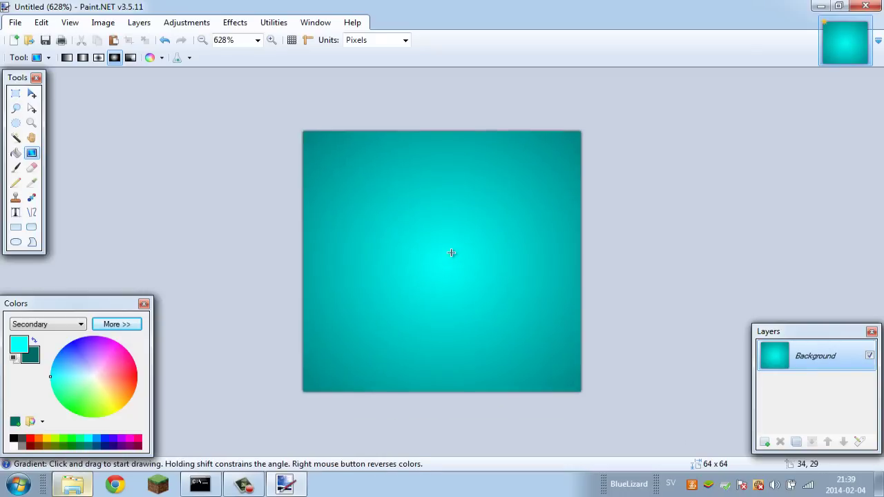
{"action": "key", "text": "t"}
{"action": "left_click", "coordinate": [395, 274]}
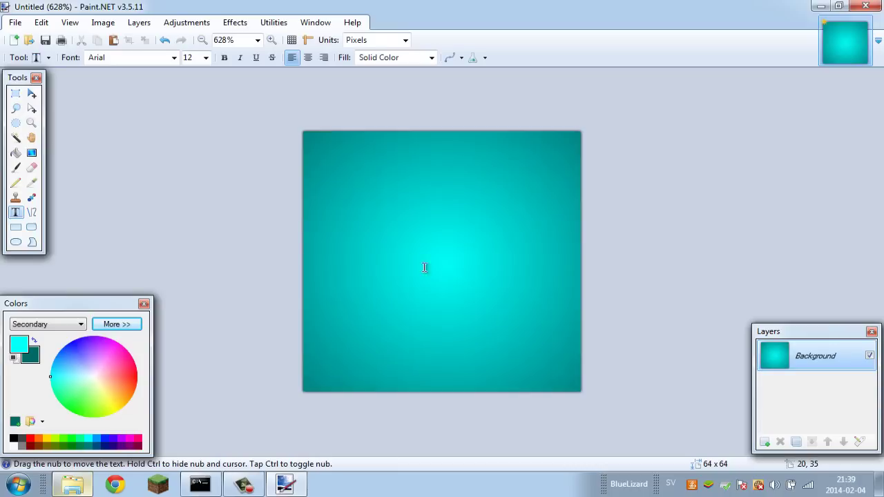
{"action": "left_click", "coordinate": [205, 57]}
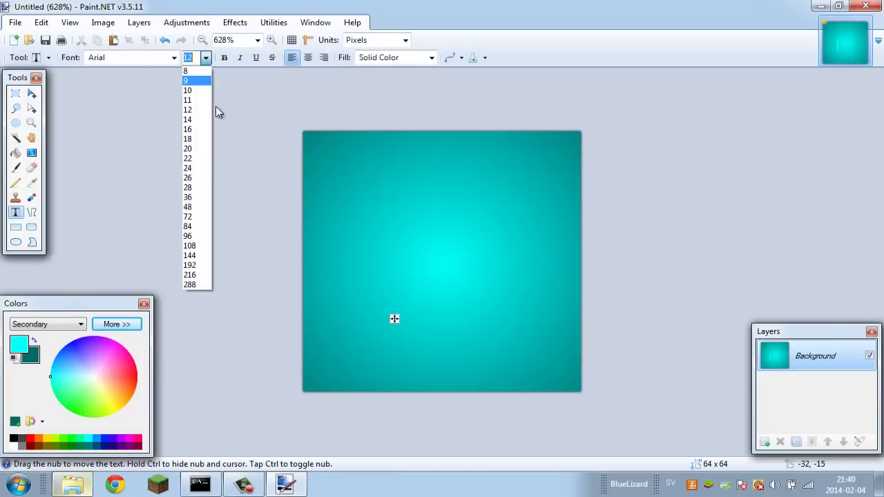
{"action": "left_click", "coordinate": [198, 256]}
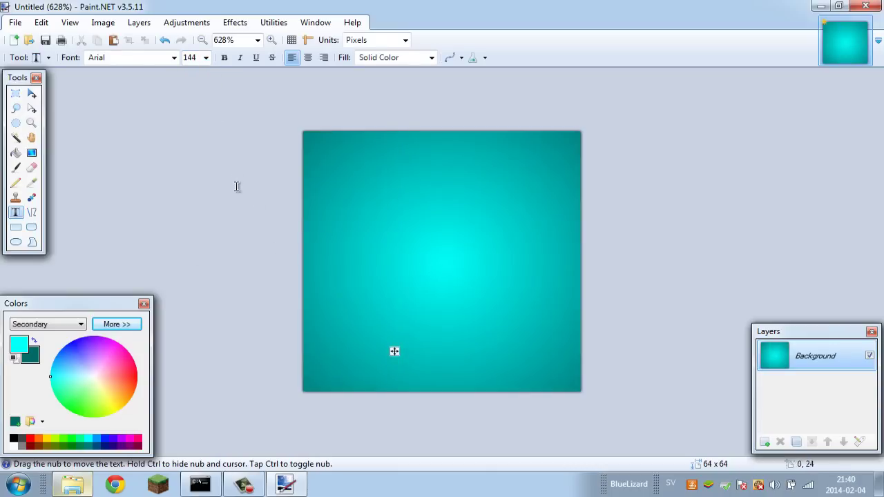
{"action": "left_click", "coordinate": [170, 60]}
{"action": "left_click_drag", "start_coordinate": [291, 133], "coordinate": [296, 299]}
{"action": "left_click", "coordinate": [256, 306]}
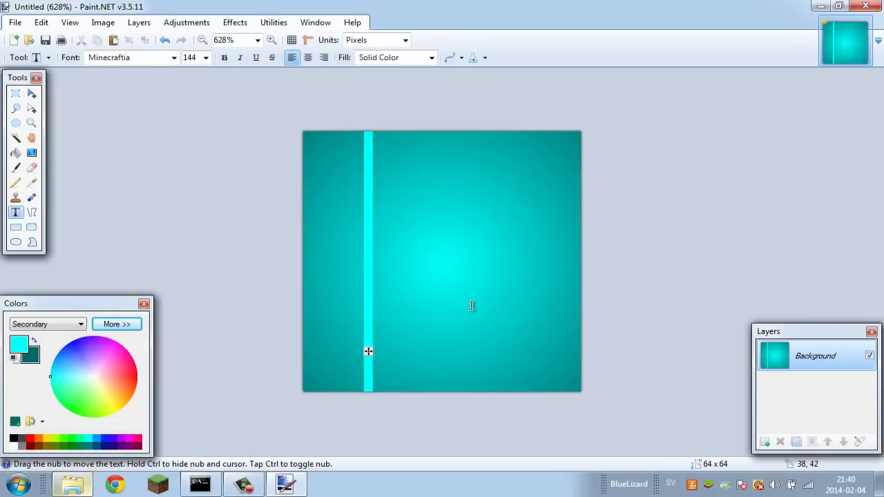
- Enter the letter B and reduce its font size to 48 so it fits the canvas
{"action": "type", "text": "F"}
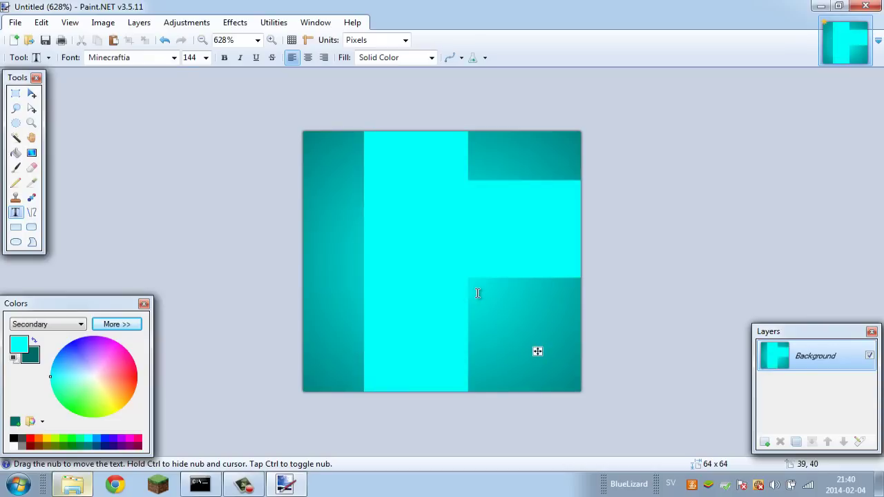
{"action": "left_click", "coordinate": [205, 58]}
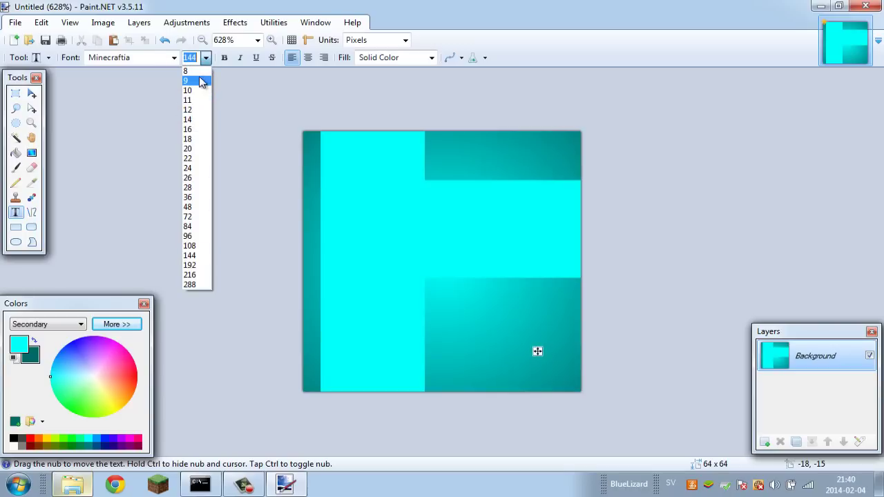
{"action": "left_click", "coordinate": [196, 217]}
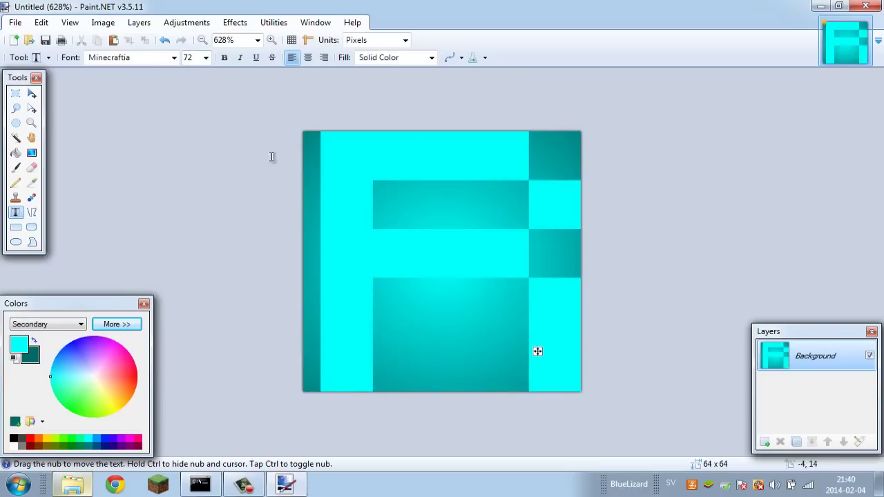
{"action": "scroll", "coordinate": [201, 59], "scroll_direction": "up", "scroll_amount": 1}
{"action": "left_click_drag", "start_coordinate": [533, 350], "coordinate": [375, 125]}
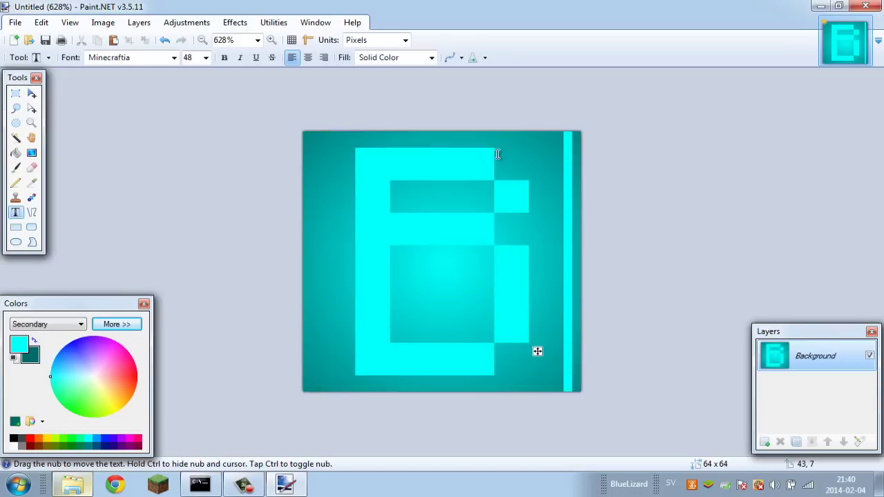
- Change the primary color to black so the letter B turns black, and finish the text entry
{"action": "left_click", "coordinate": [19, 343]}
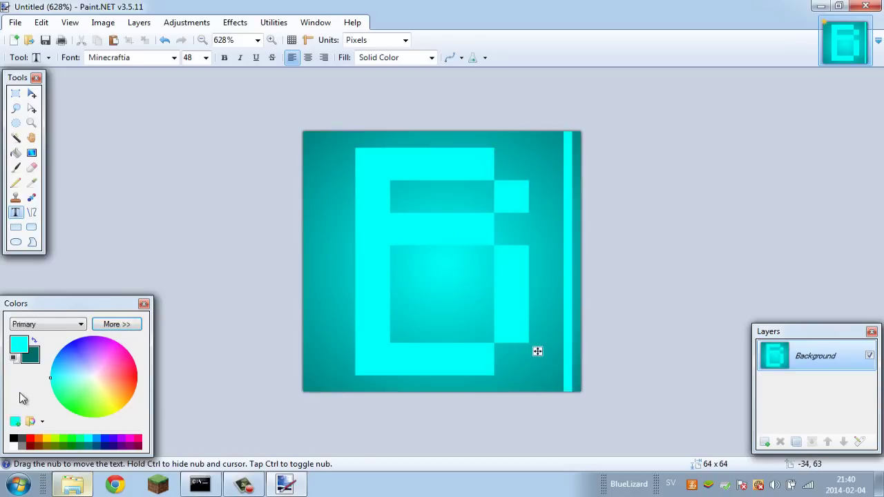
{"action": "left_click", "coordinate": [14, 439]}
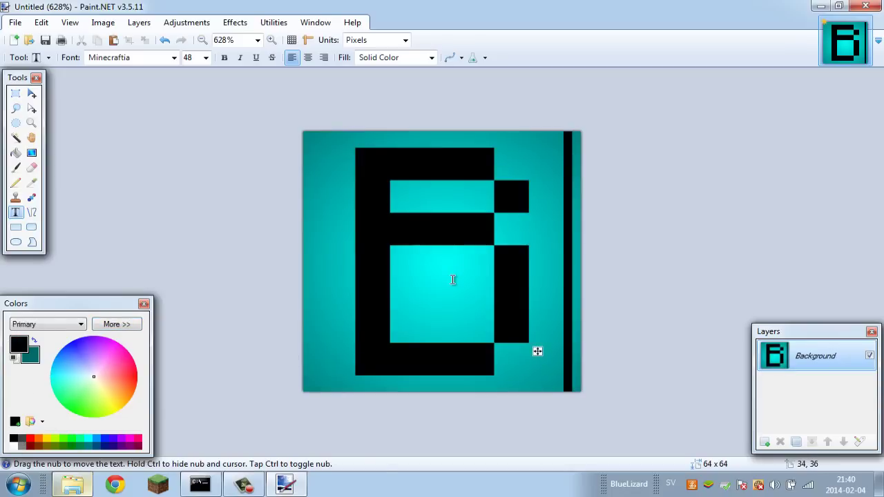
{"action": "key", "text": "Escape"}
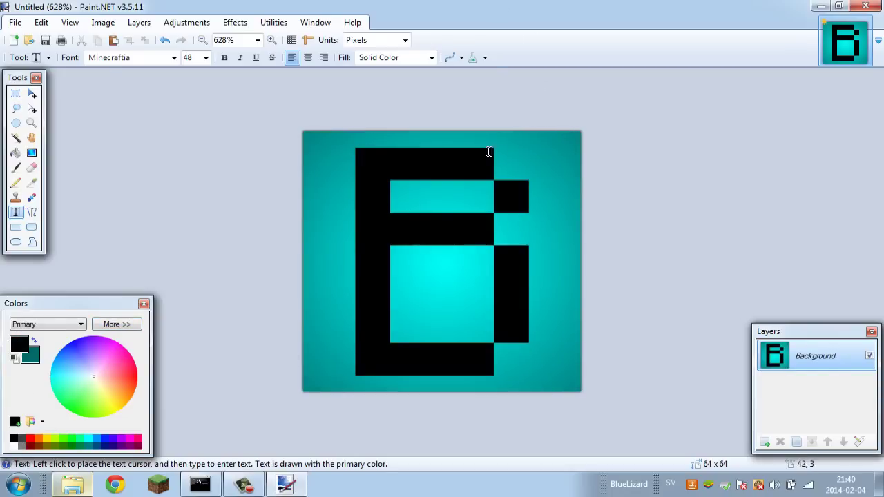
{"action": "scroll", "coordinate": [489, 153], "scroll_direction": "up", "scroll_amount": 2}
{"action": "scroll", "coordinate": [489, 159], "scroll_direction": "down", "scroll_amount": 1}
{"action": "scroll", "coordinate": [489, 159], "scroll_direction": "up", "scroll_amount": 1}
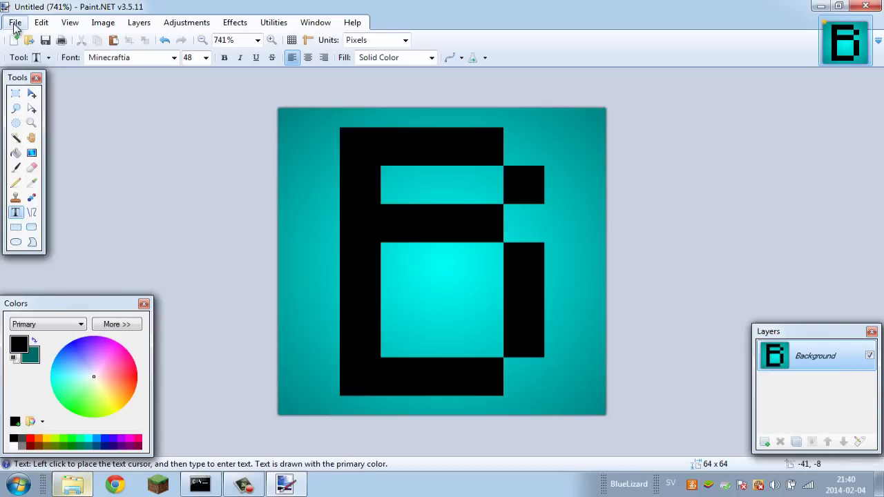
{"action": "left_click", "coordinate": [765, 442]}
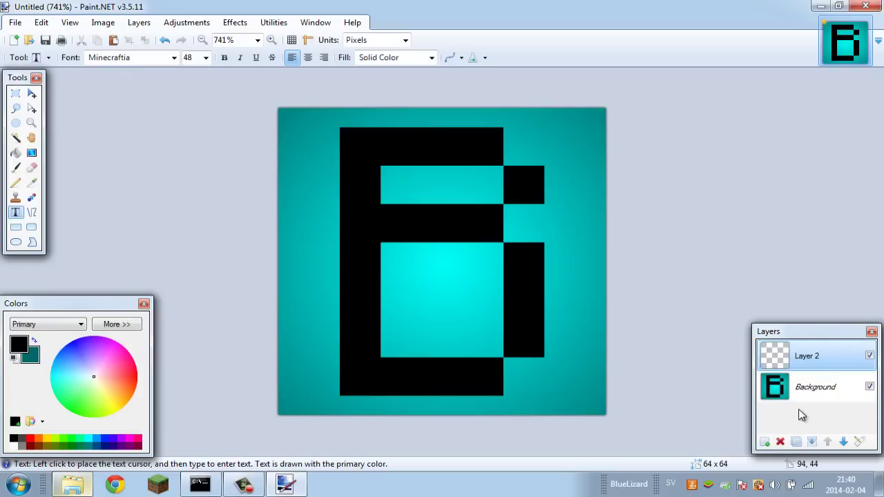
{"action": "left_click", "coordinate": [780, 442]}
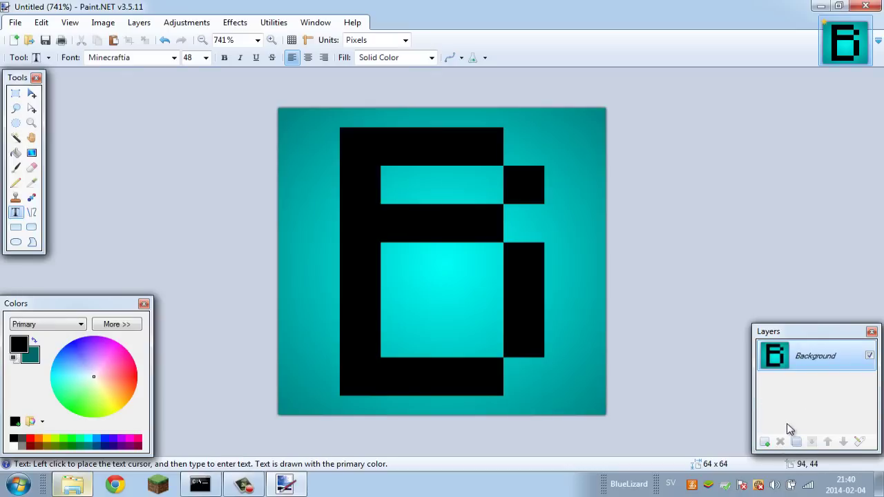
{"action": "left_click", "coordinate": [14, 22]}
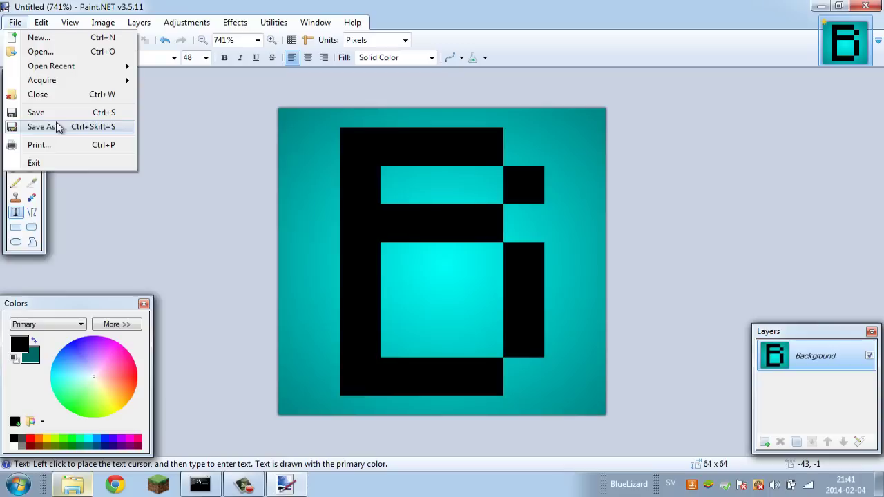
{"action": "left_click", "coordinate": [15, 23]}
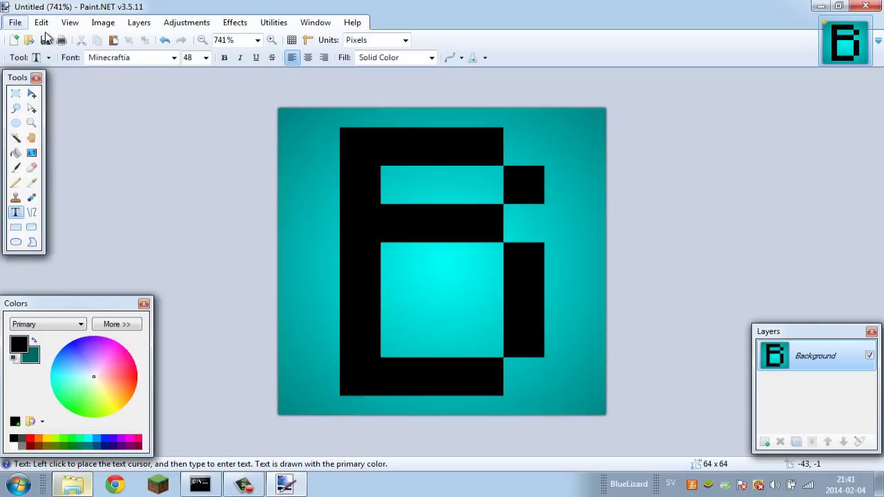
- Start saving the image under a new name and go to the Minecraft Bukkit server v.1.7.4 folder on the Desktop
{"action": "left_click", "coordinate": [15, 23]}
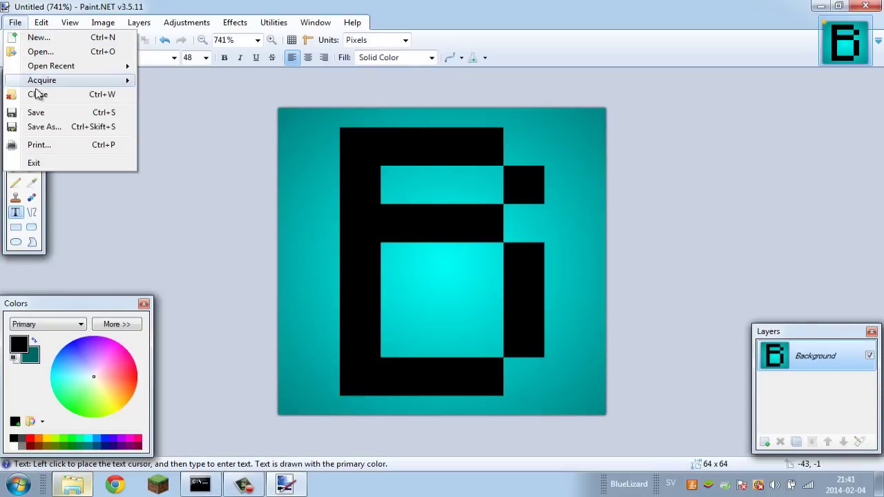
{"action": "left_click", "coordinate": [45, 129]}
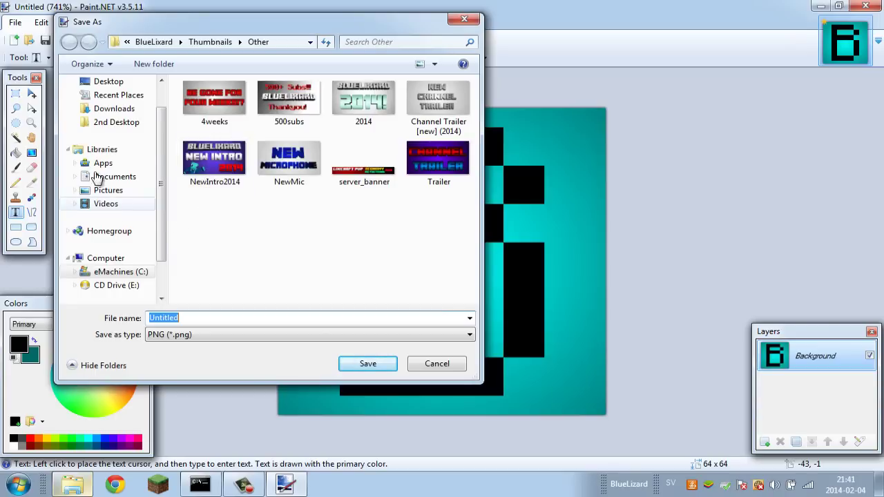
{"action": "scroll", "coordinate": [159, 135], "scroll_direction": "up", "scroll_amount": 1}
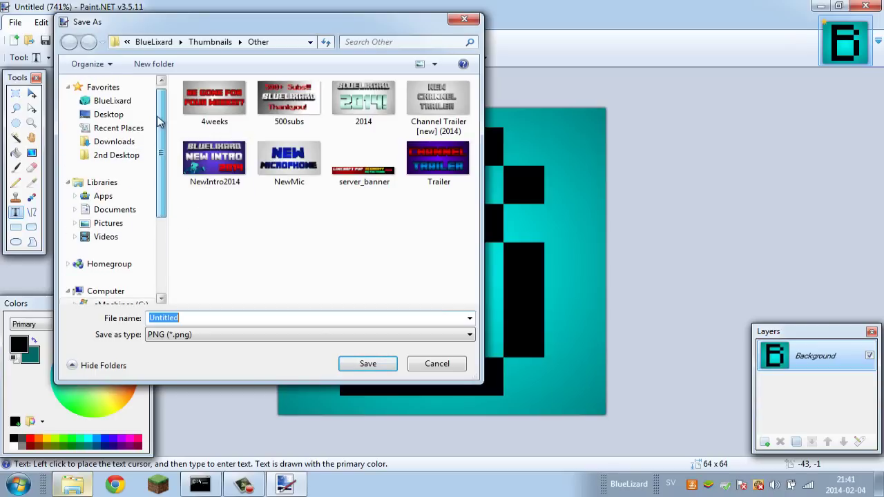
{"action": "left_click", "coordinate": [119, 120]}
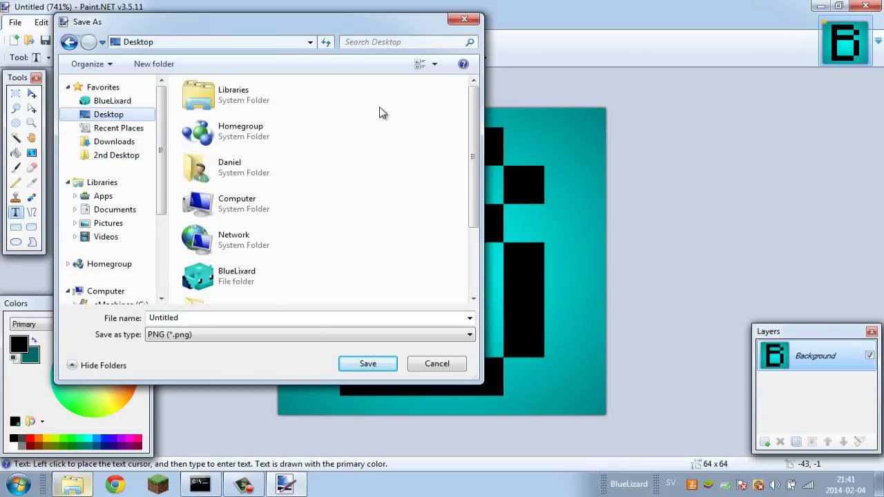
{"action": "scroll", "coordinate": [452, 158], "scroll_direction": "down", "scroll_amount": 3}
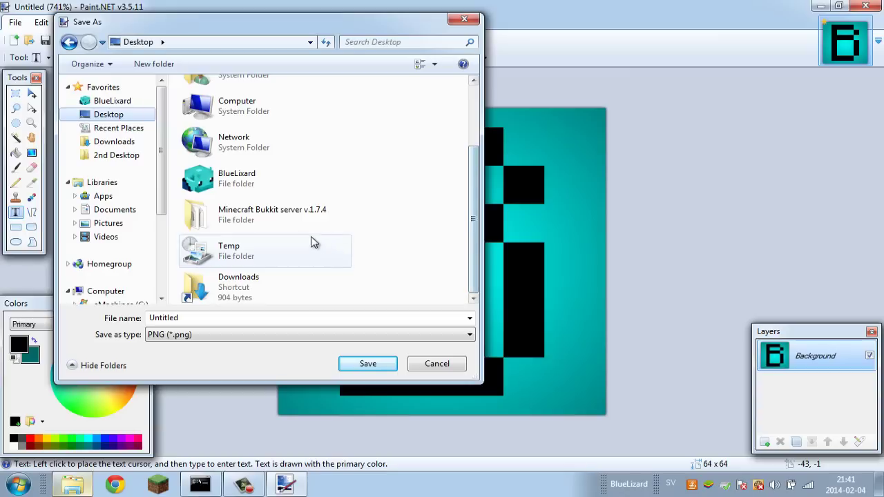
{"action": "double_click", "coordinate": [253, 218]}
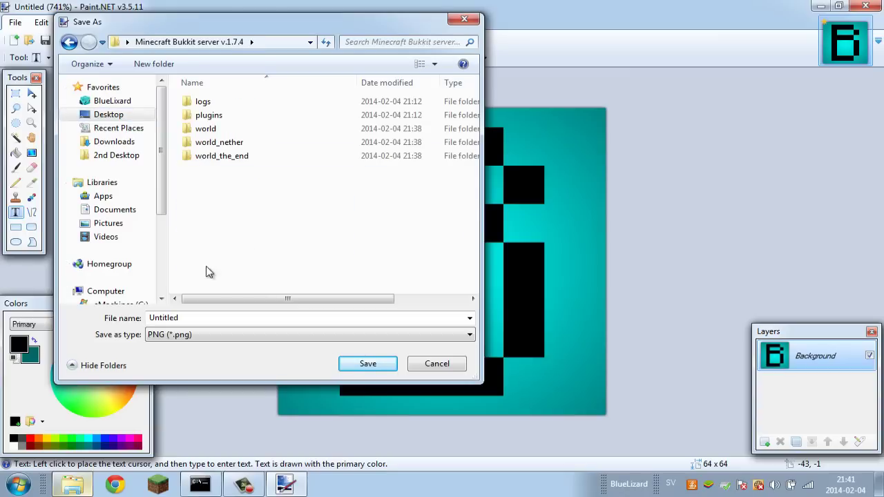
- Name the file server-icon and keep PNG as the file type
{"action": "double_click", "coordinate": [203, 324]}
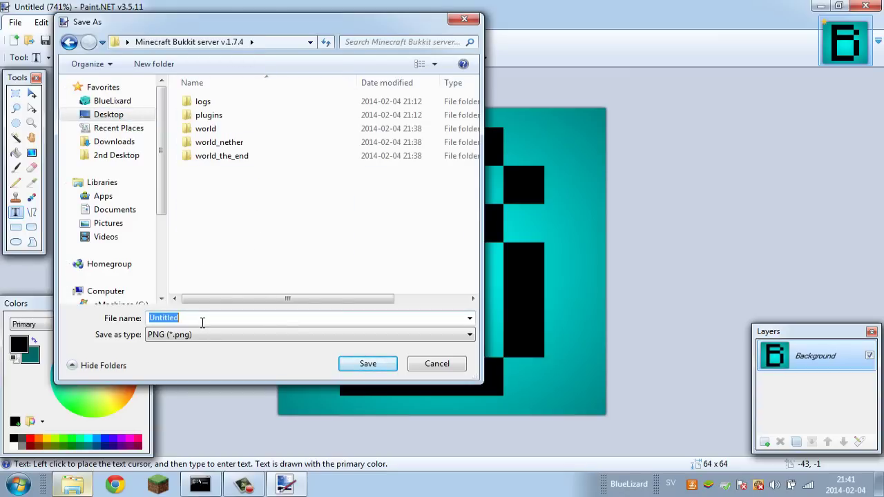
{"action": "type", "text": "server"}
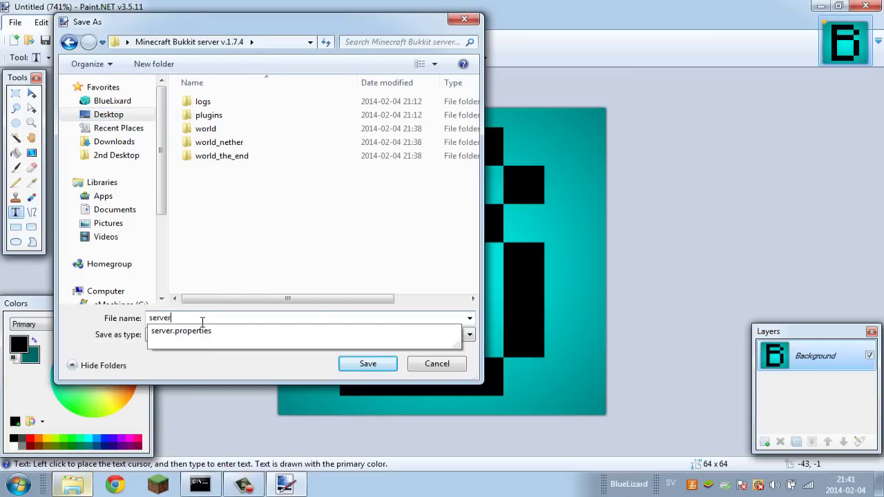
{"action": "type", "text": "-icon"}
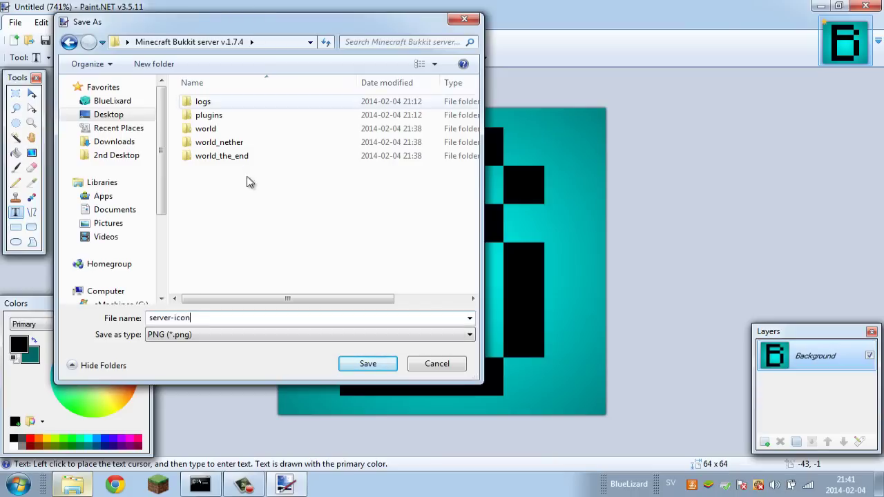
{"action": "left_click", "coordinate": [177, 336]}
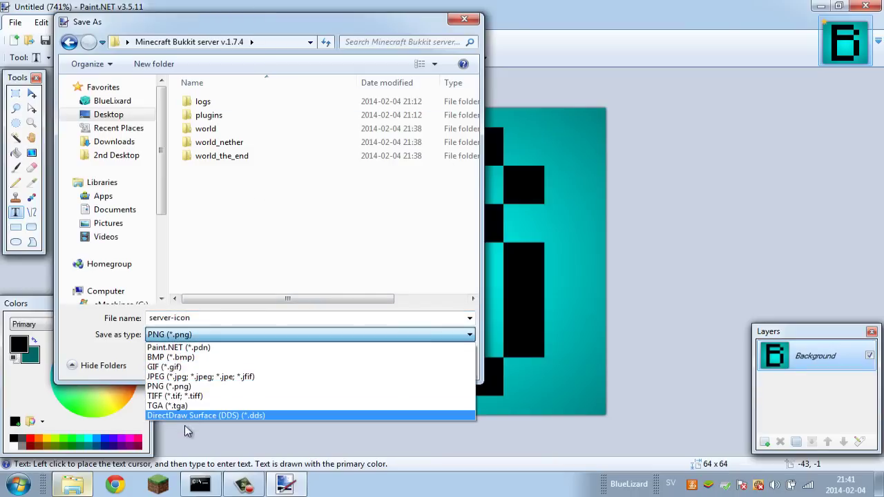
{"action": "left_click", "coordinate": [114, 355]}
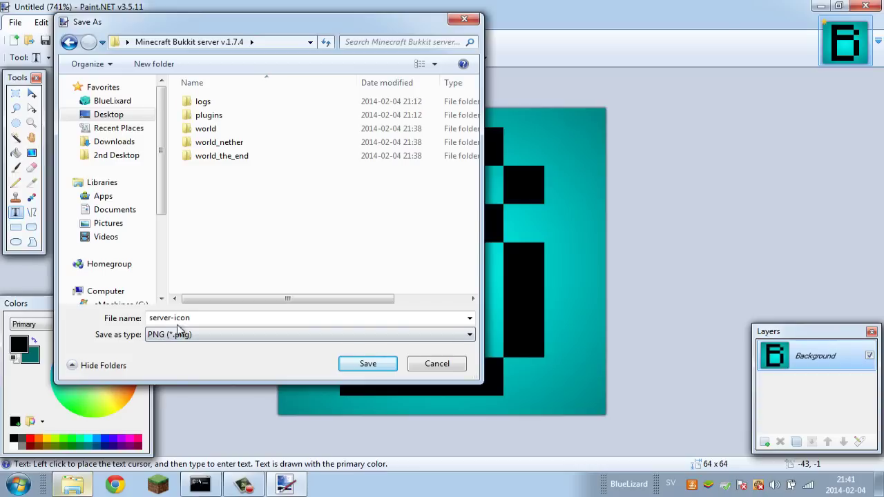
{"action": "double_click", "coordinate": [205, 317]}
{"action": "left_click_drag", "start_coordinate": [206, 318], "coordinate": [145, 318]}
{"action": "left_click", "coordinate": [171, 318]}
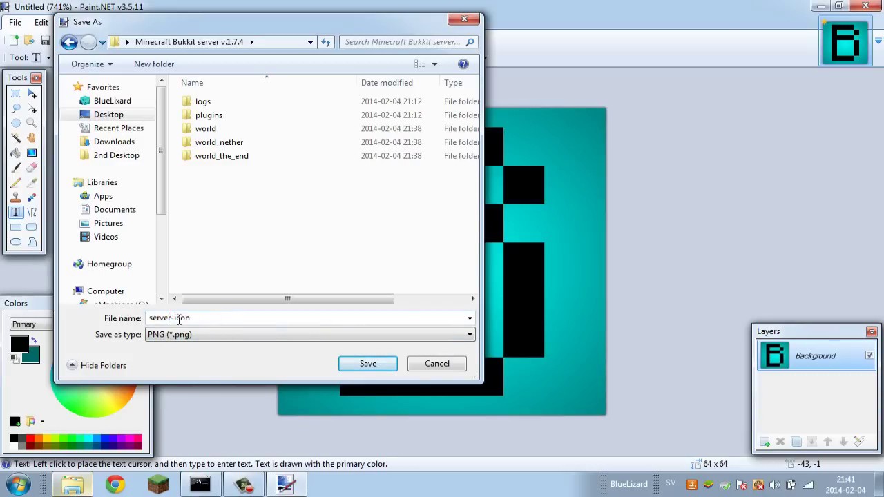
{"action": "left_click_drag", "start_coordinate": [204, 319], "coordinate": [131, 317]}
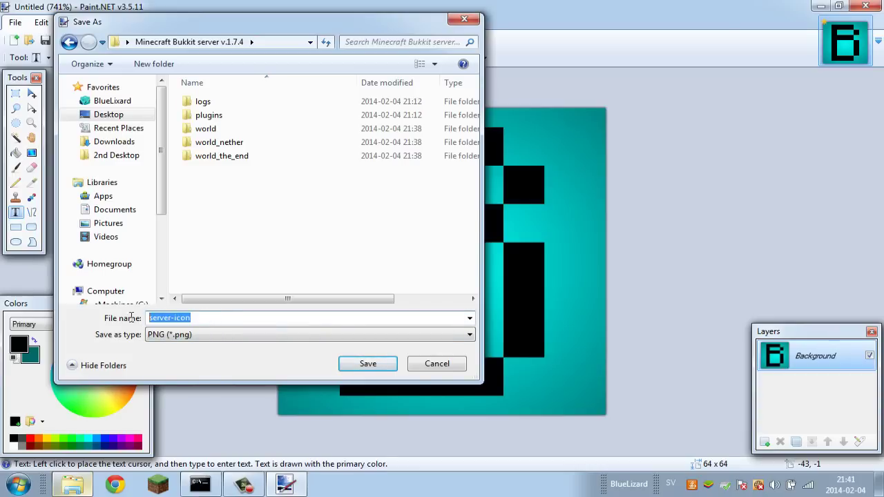
{"action": "left_click", "coordinate": [207, 319]}
{"action": "left_click_drag", "start_coordinate": [206, 318], "coordinate": [147, 319]}
{"action": "left_click", "coordinate": [201, 315]}
{"action": "left_click", "coordinate": [197, 326]}
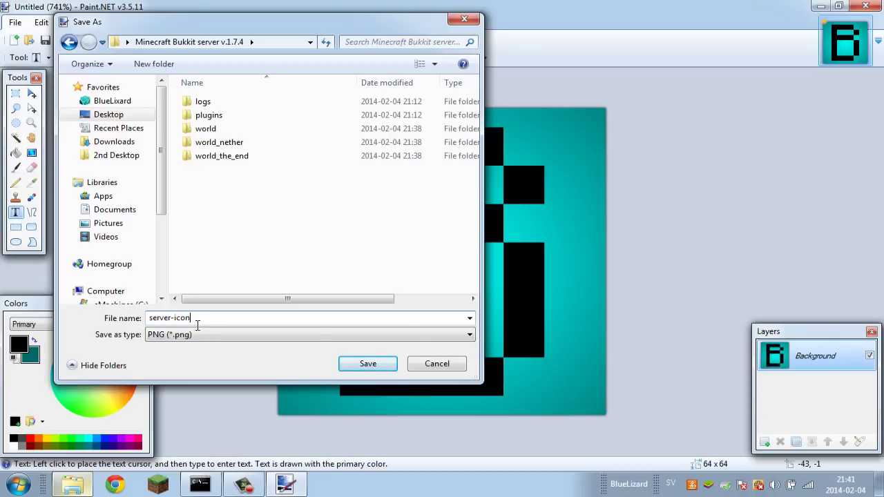
{"action": "left_click_drag", "start_coordinate": [203, 317], "coordinate": [145, 320]}
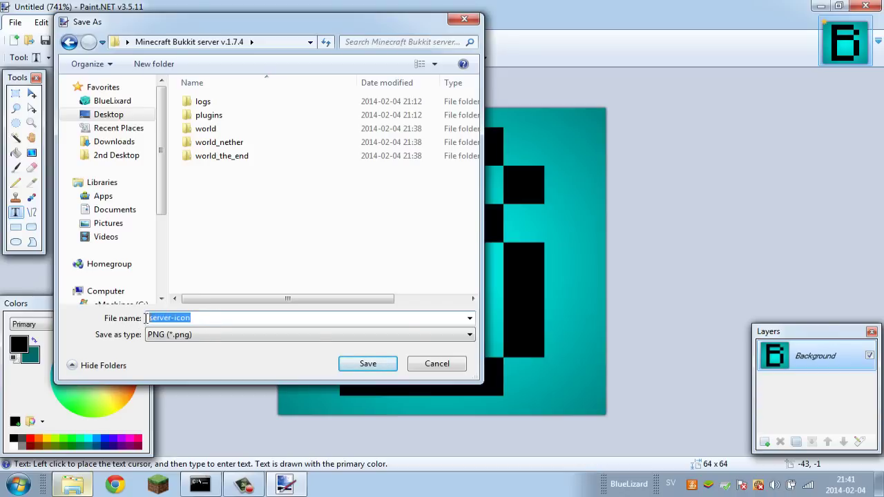
- Save the icon file with the 32-bit PNG bit depth
{"action": "left_click", "coordinate": [201, 319]}
{"action": "left_click", "coordinate": [368, 363]}
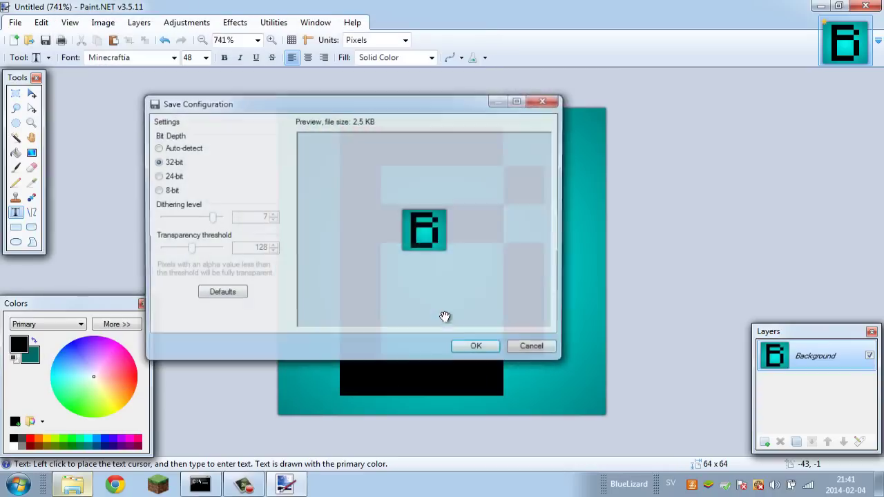
{"action": "left_click", "coordinate": [474, 348]}
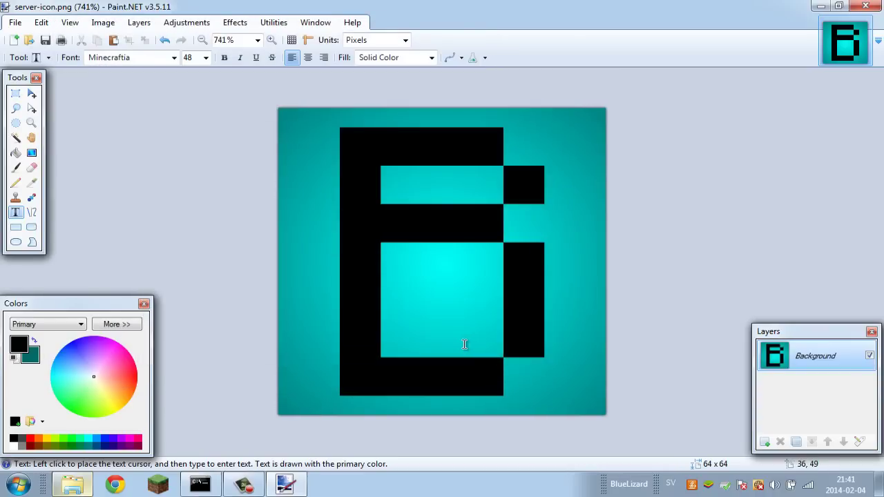